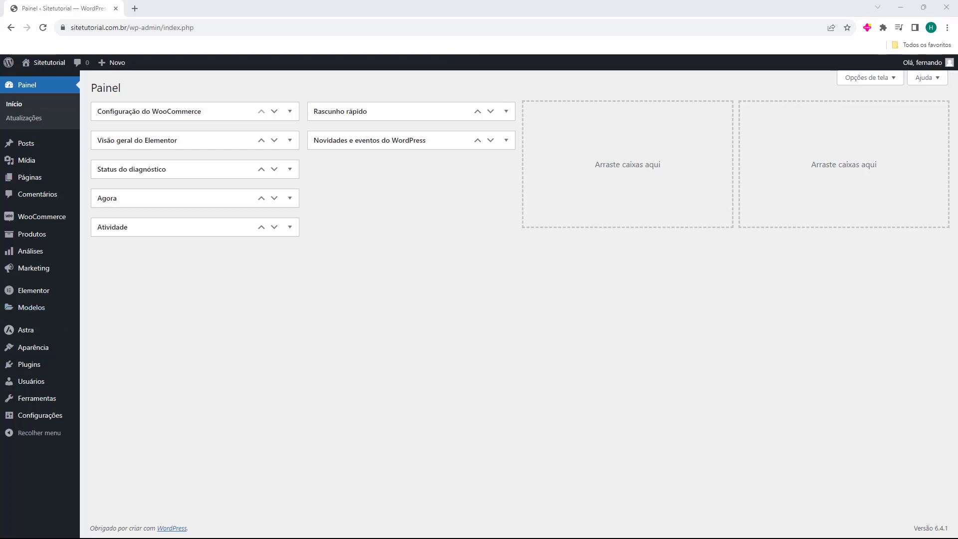
# Open the product categories page and enter Moletom as the new category's name.
pyautogui.moveTo(27, 237)
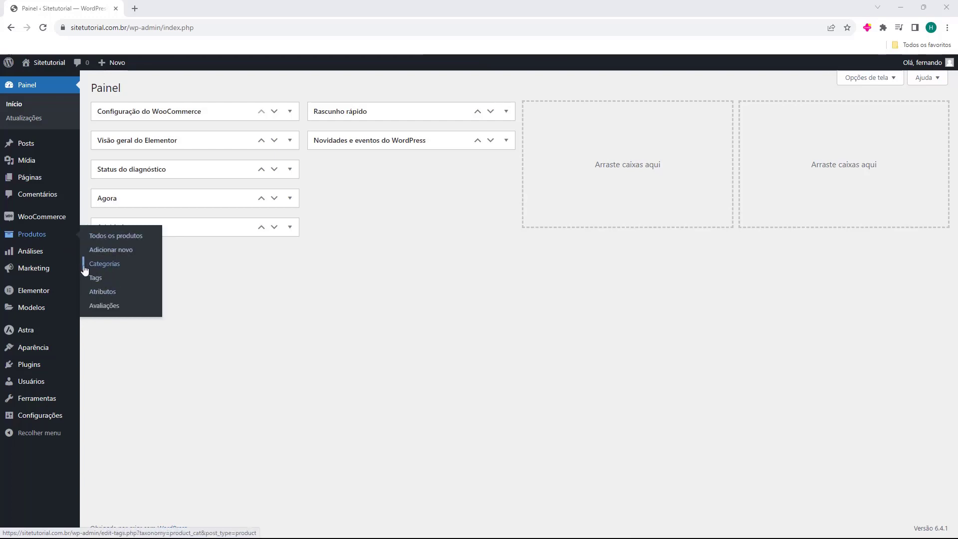
pyautogui.moveTo(55, 225)
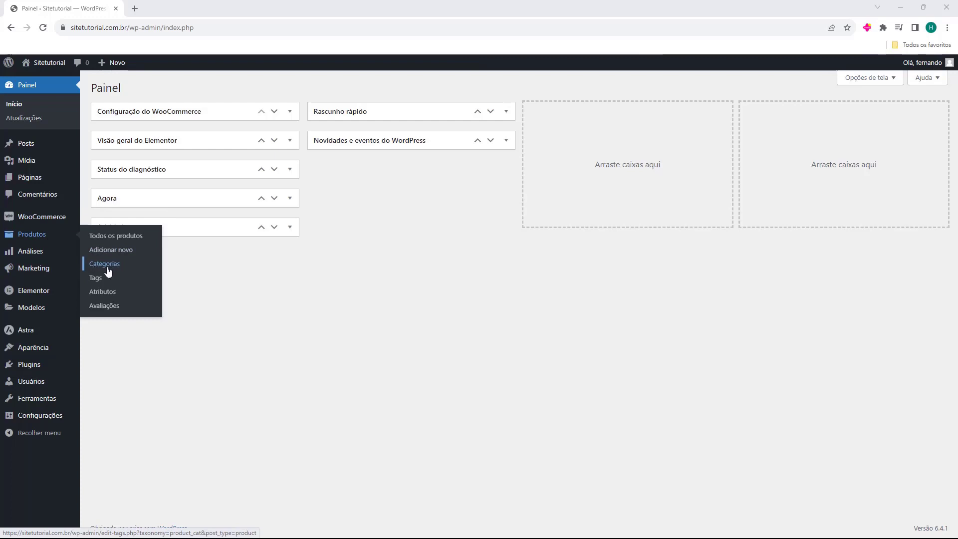
pyautogui.click(108, 270)
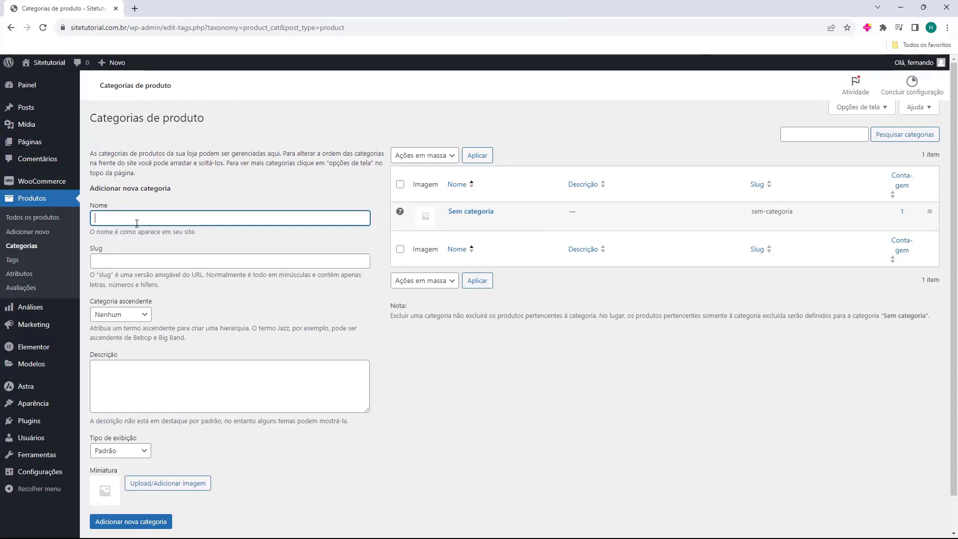
pyautogui.write('MO')
pyautogui.write('oletom')
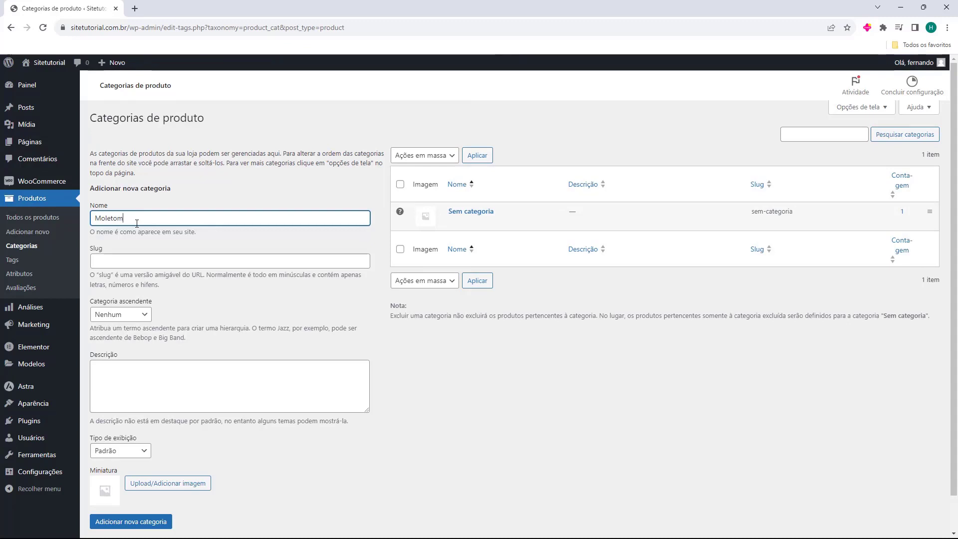
# Examine the slug field and the available parent category options for the new category.
pyautogui.click(115, 255)
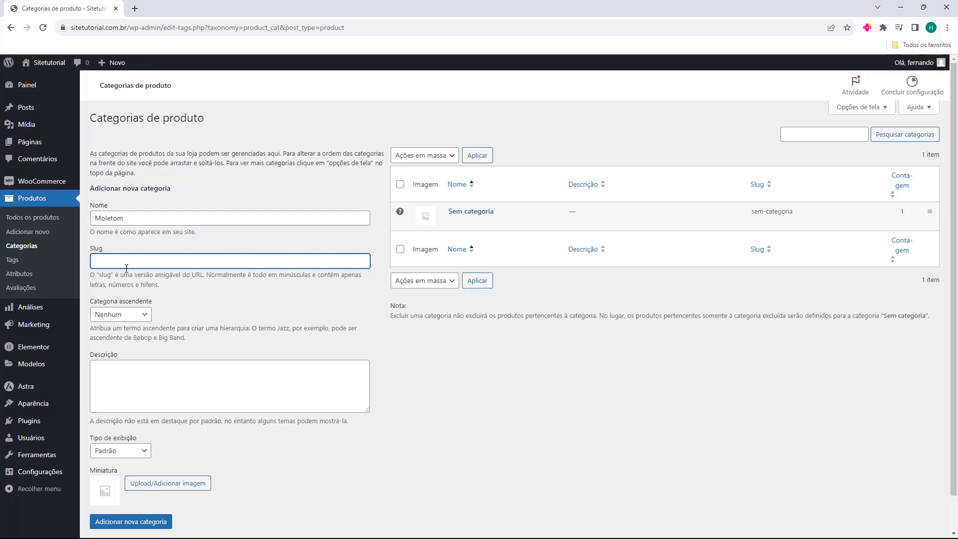
pyautogui.click(214, 218)
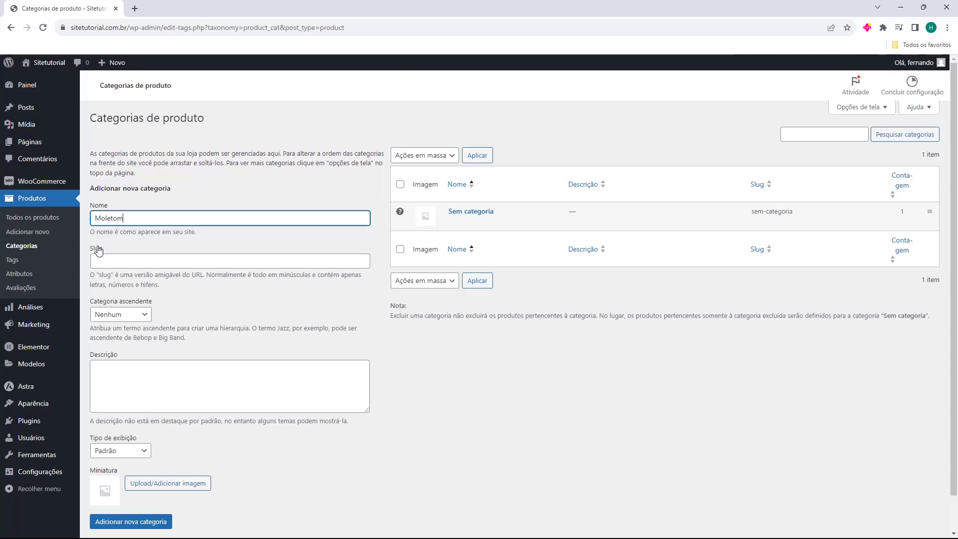
pyautogui.click(111, 259)
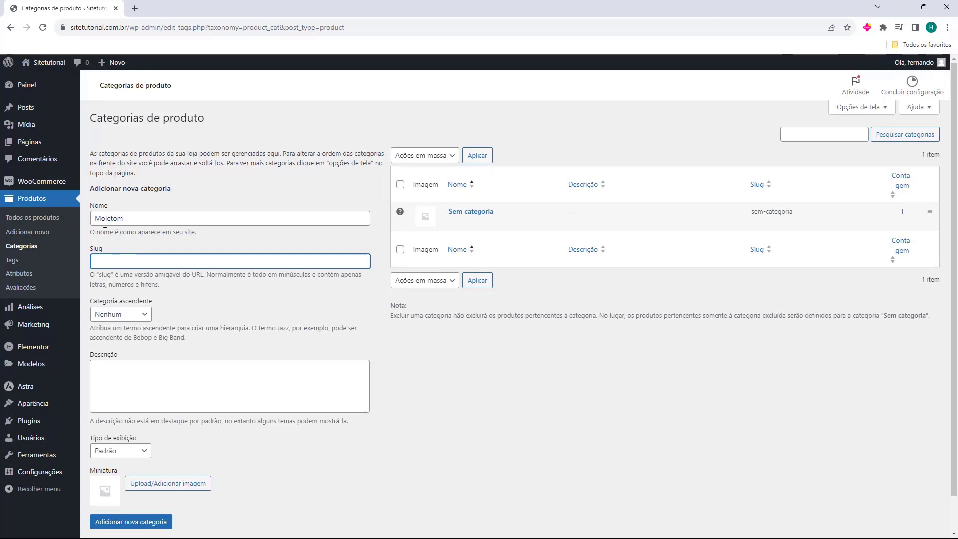
pyautogui.click(114, 314)
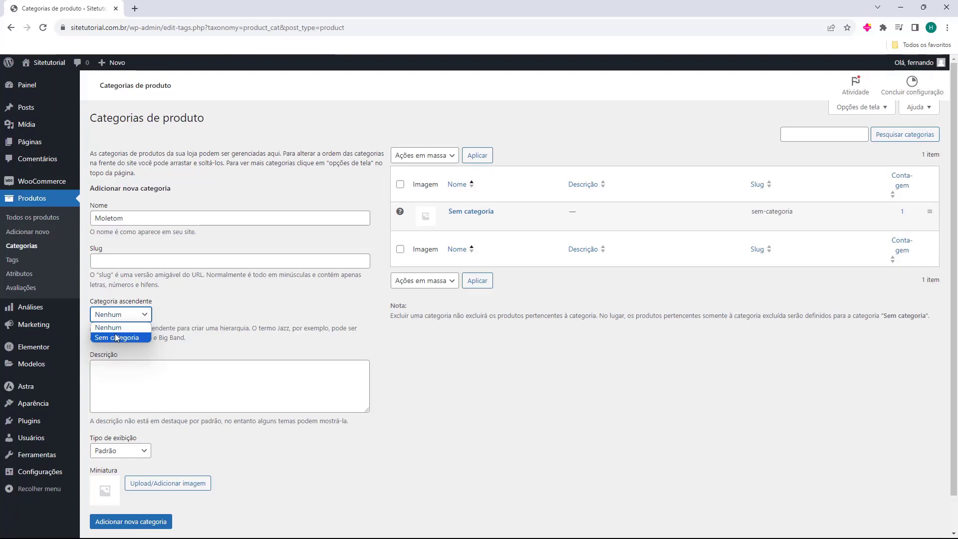
pyautogui.click(114, 293)
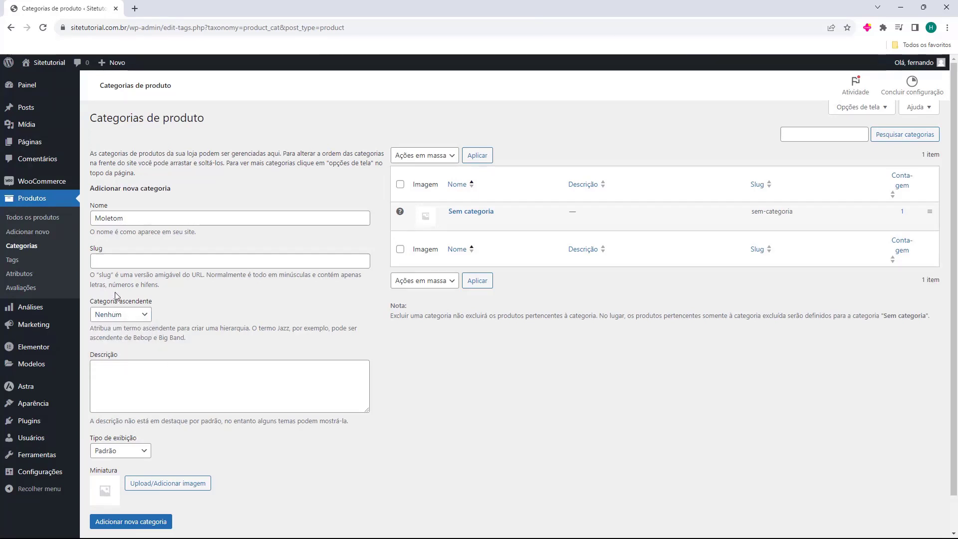
pyautogui.click(115, 314)
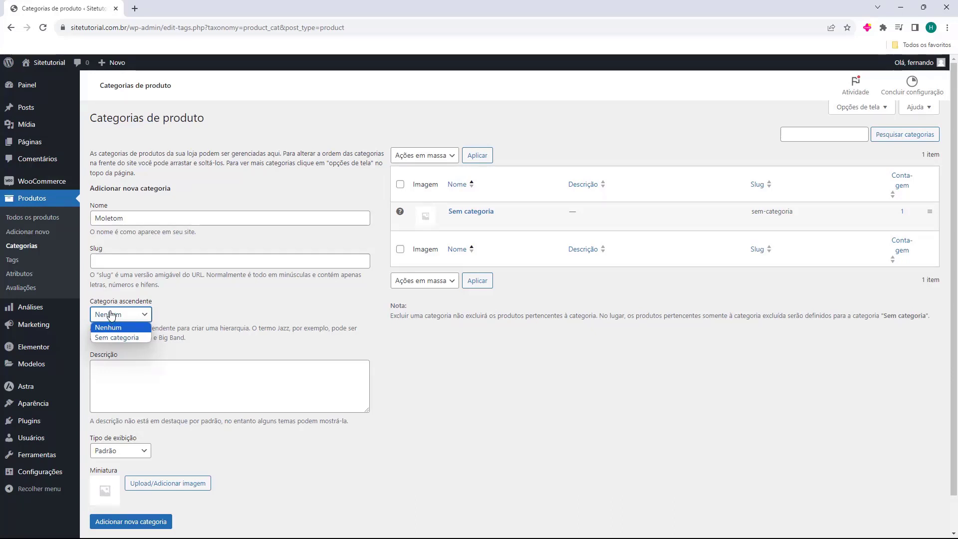
pyautogui.click(111, 314)
pyautogui.click(112, 313)
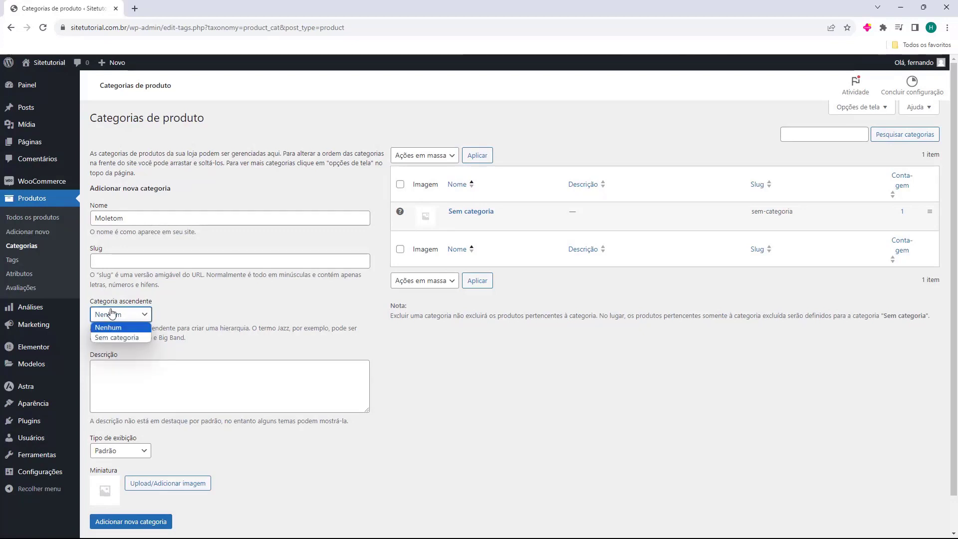
pyautogui.click(110, 313)
# Enter "Produtos de moletom" as the new category's description.
pyautogui.scroll(-1, 117, 340)
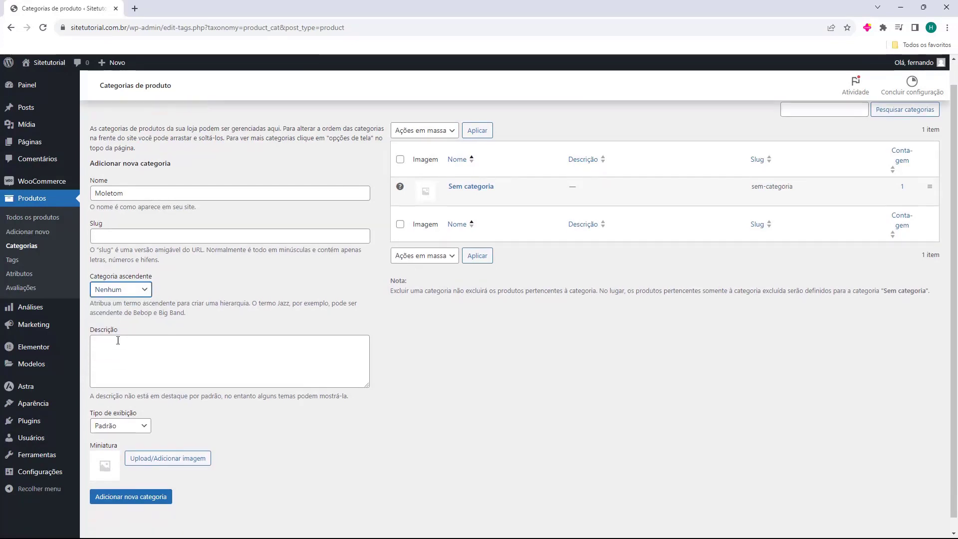
pyautogui.click(101, 329)
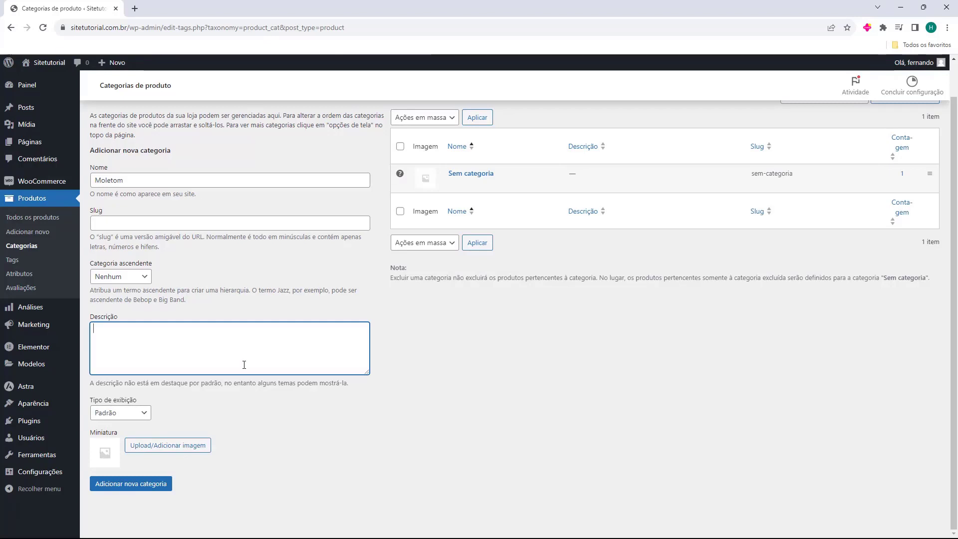
pyautogui.write('Produtos de moletom')
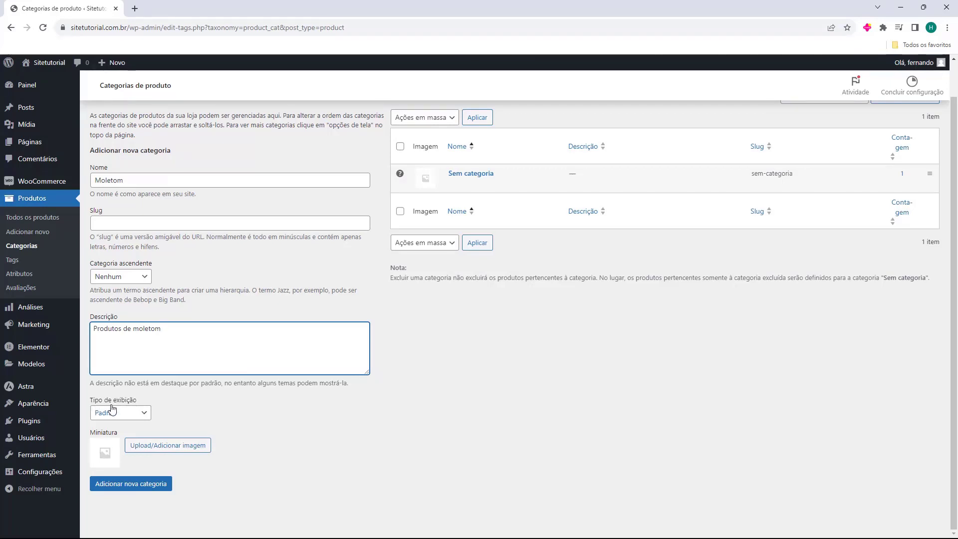
# Try the display types Produtos, Subcategorias and Ambos for the new category, and return the setting to Padrão.
pyautogui.click(125, 415)
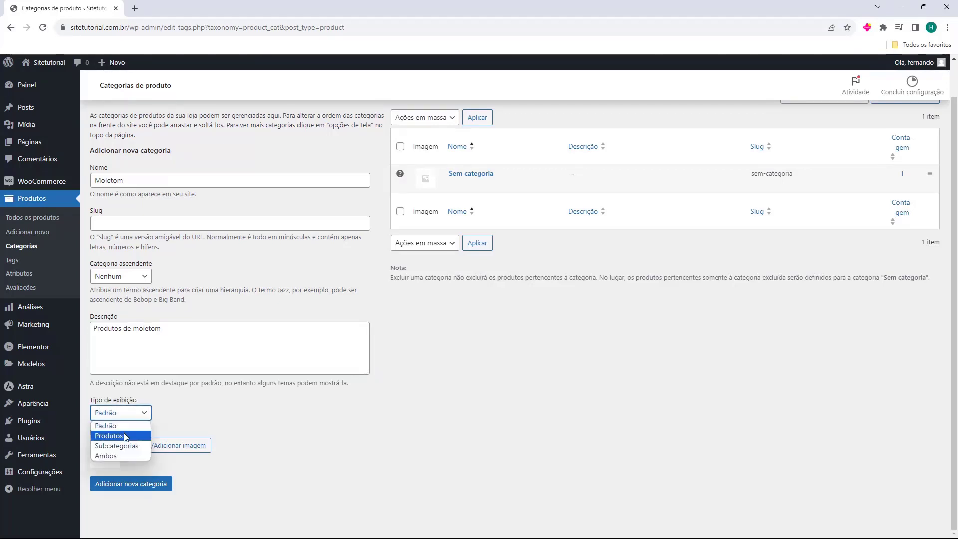
pyautogui.click(127, 434)
pyautogui.click(111, 416)
pyautogui.click(116, 443)
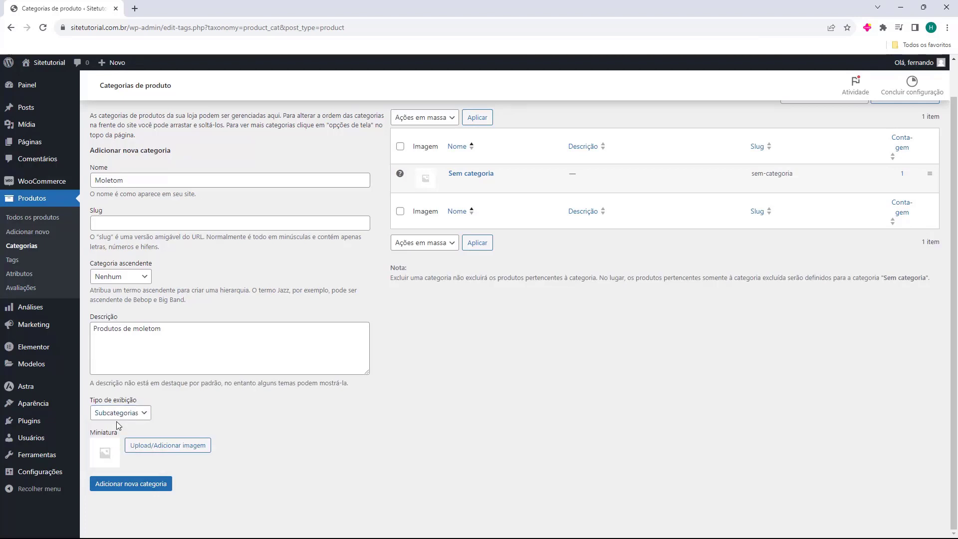
pyautogui.click(117, 415)
pyautogui.click(115, 456)
pyautogui.click(119, 414)
pyautogui.click(116, 427)
# Set the blue host2b image from the media library as the category thumbnail and add the new category.
pyautogui.click(104, 450)
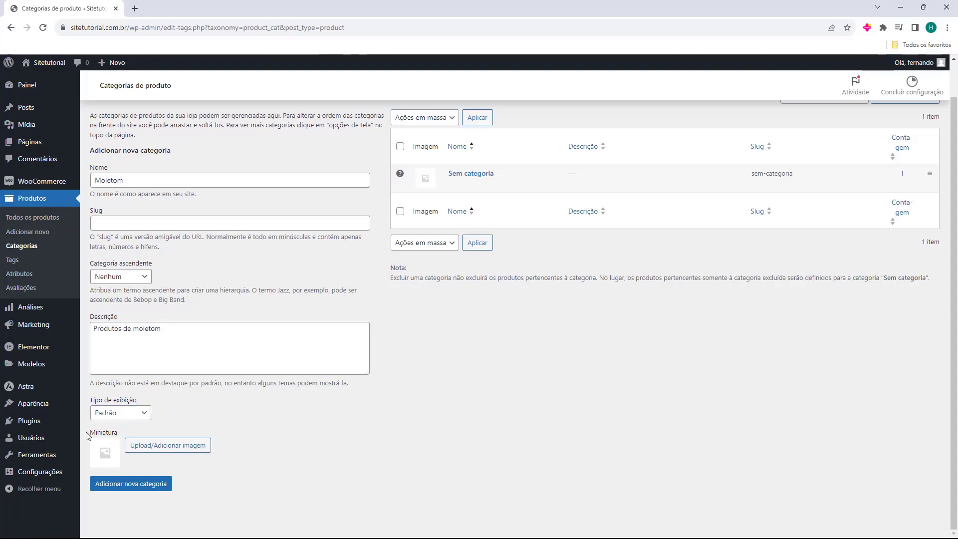
pyautogui.click(146, 451)
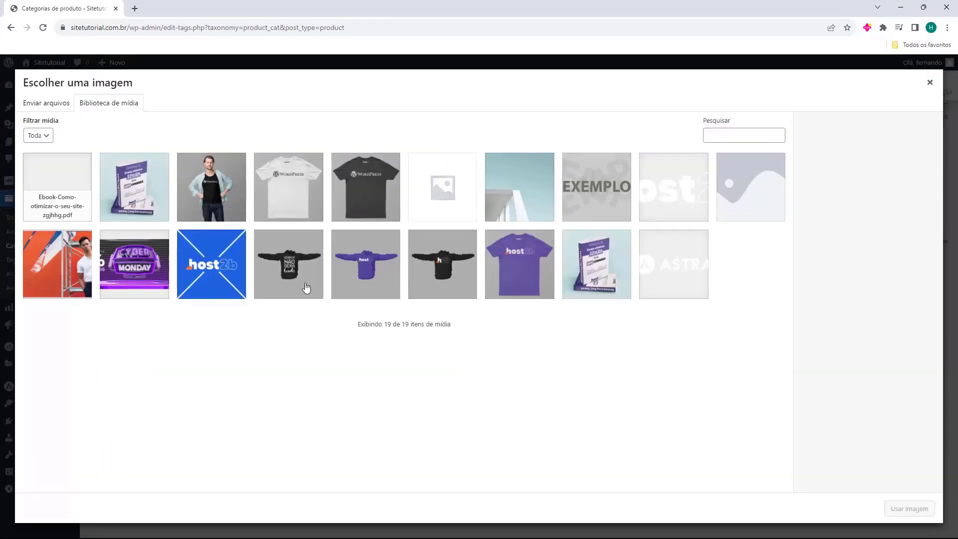
pyautogui.click(48, 108)
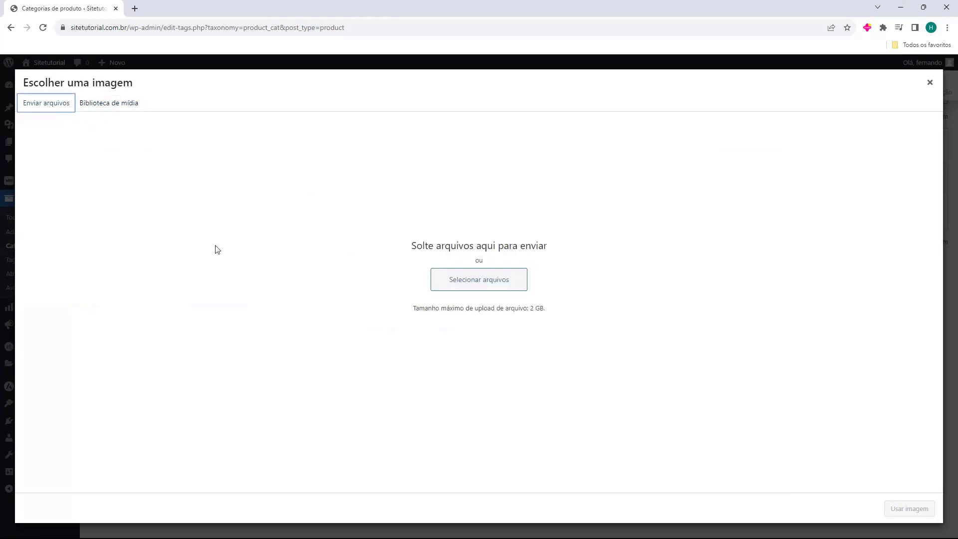
pyautogui.click(125, 108)
pyautogui.click(199, 256)
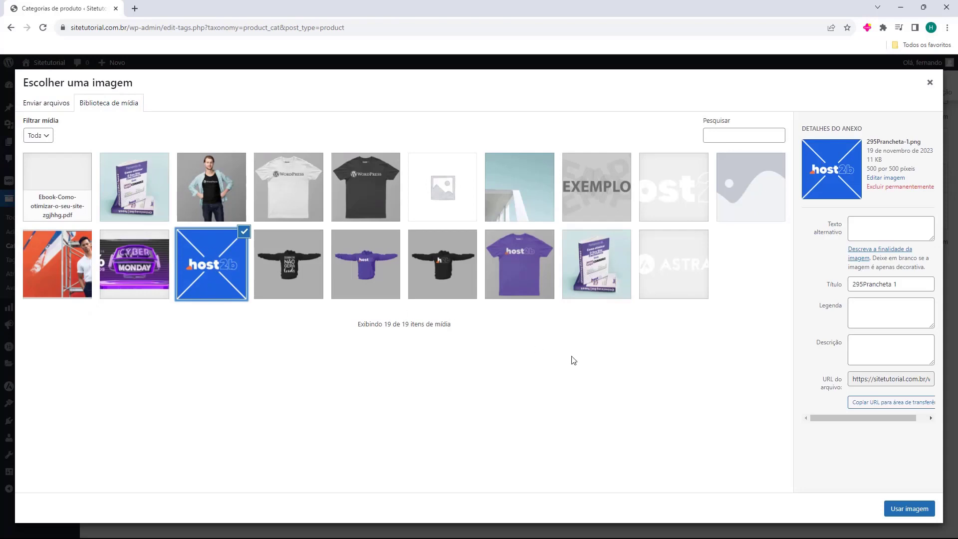
pyautogui.click(909, 509)
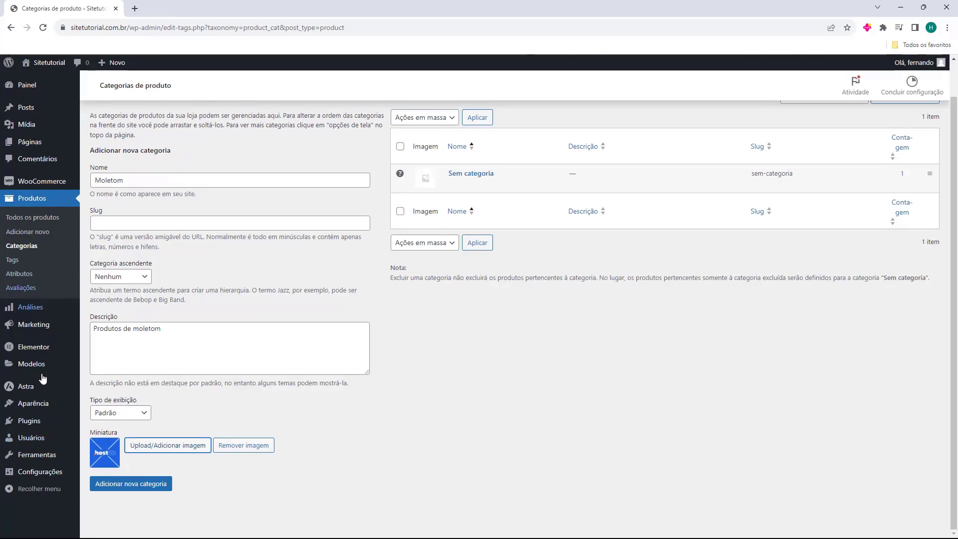
pyautogui.click(134, 488)
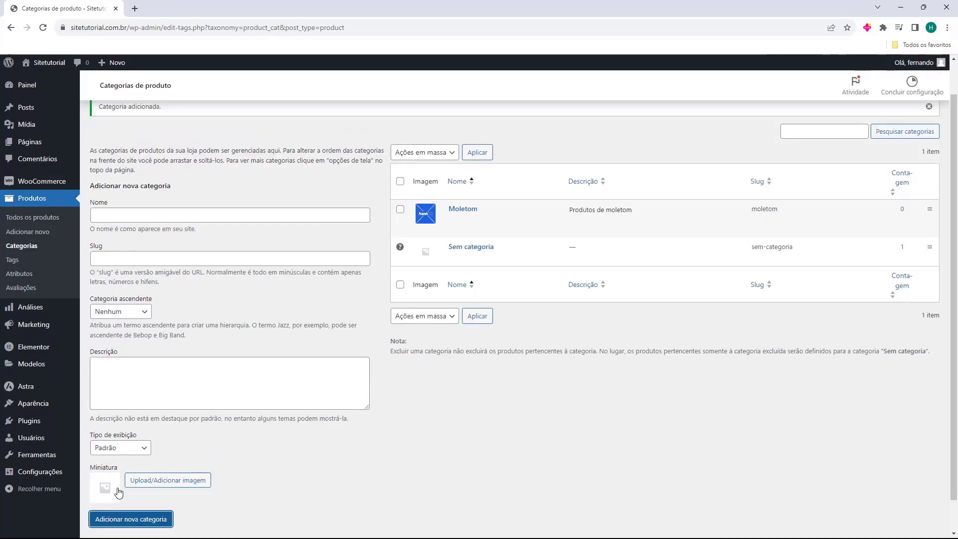
# Examine the Moletom category's full edit form, its quick edit fields and its public store page.
pyautogui.scroll(1, 280, 417)
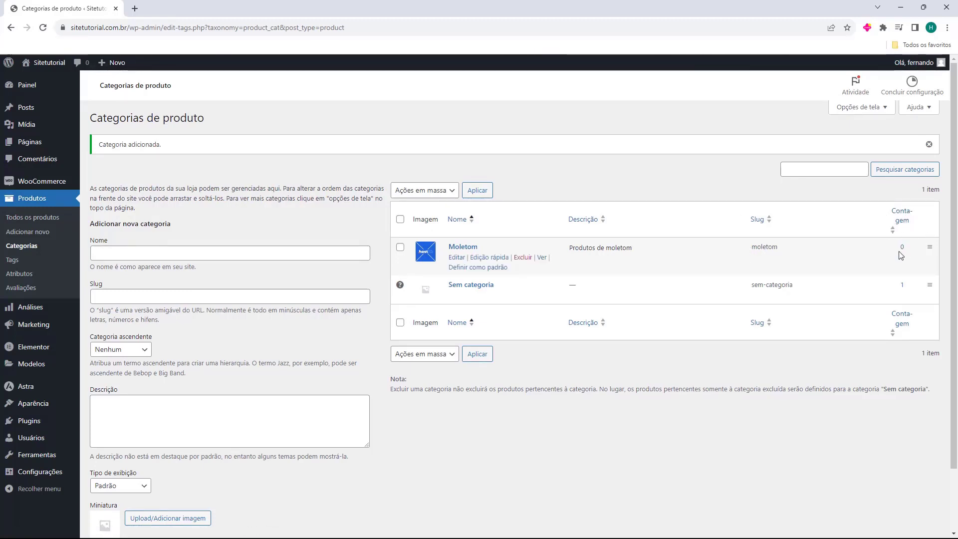
pyautogui.click(457, 257)
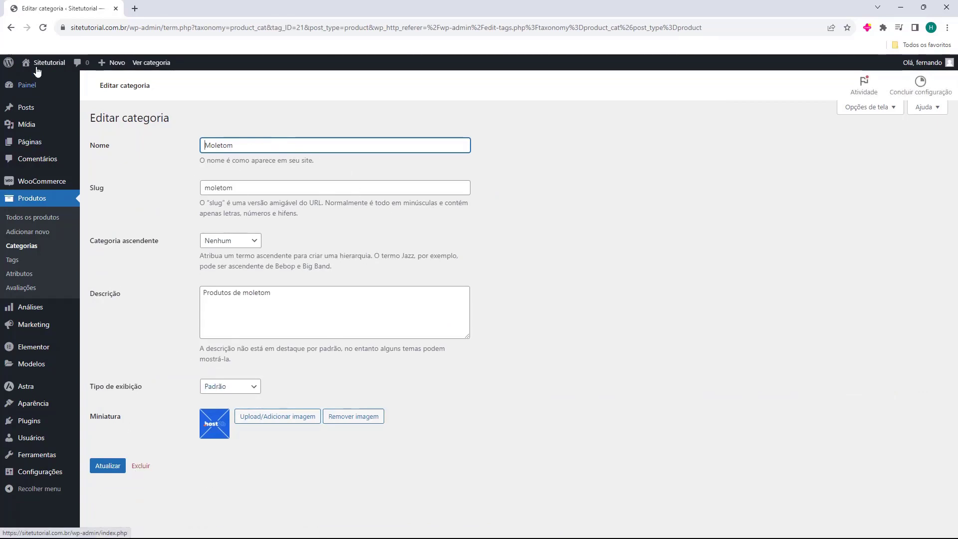
pyautogui.click(11, 27)
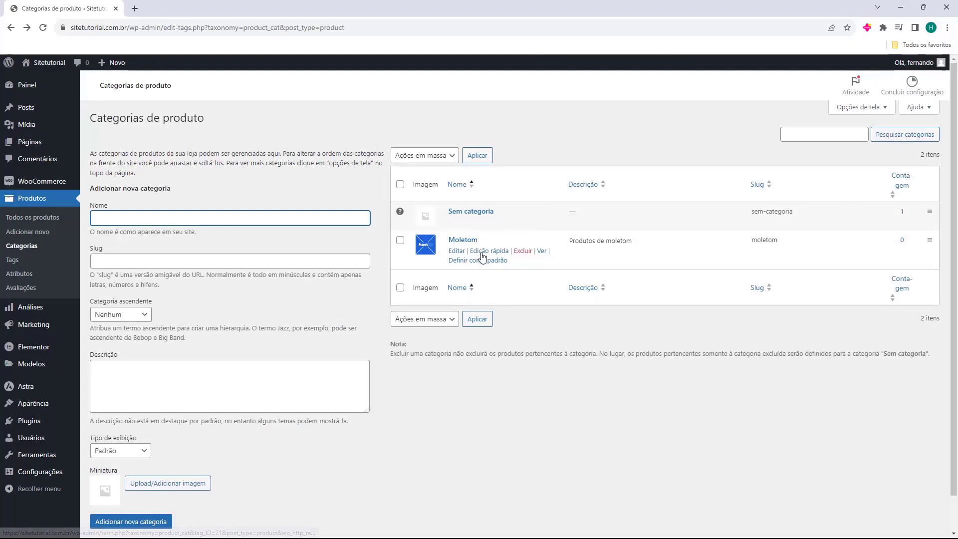
pyautogui.click(478, 251)
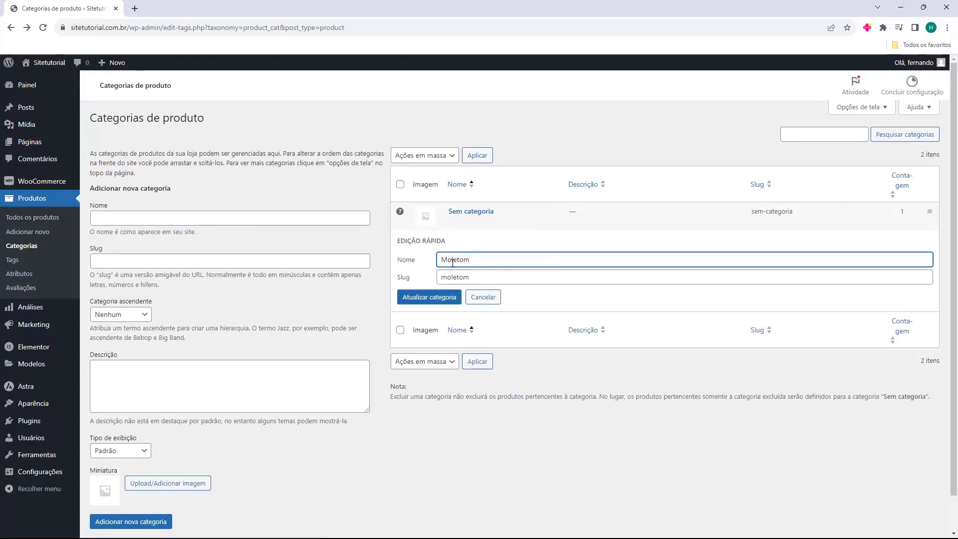
pyautogui.click(480, 297)
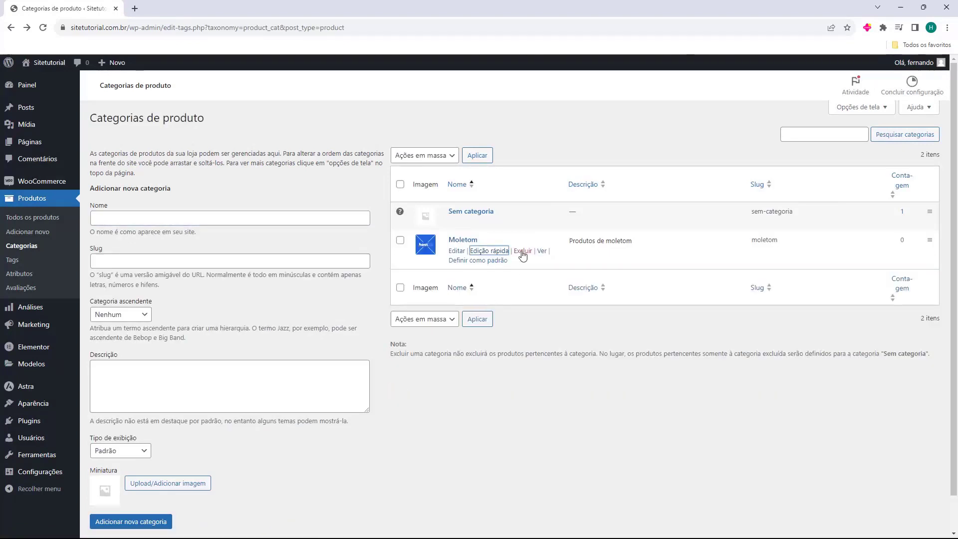
pyautogui.click(541, 252)
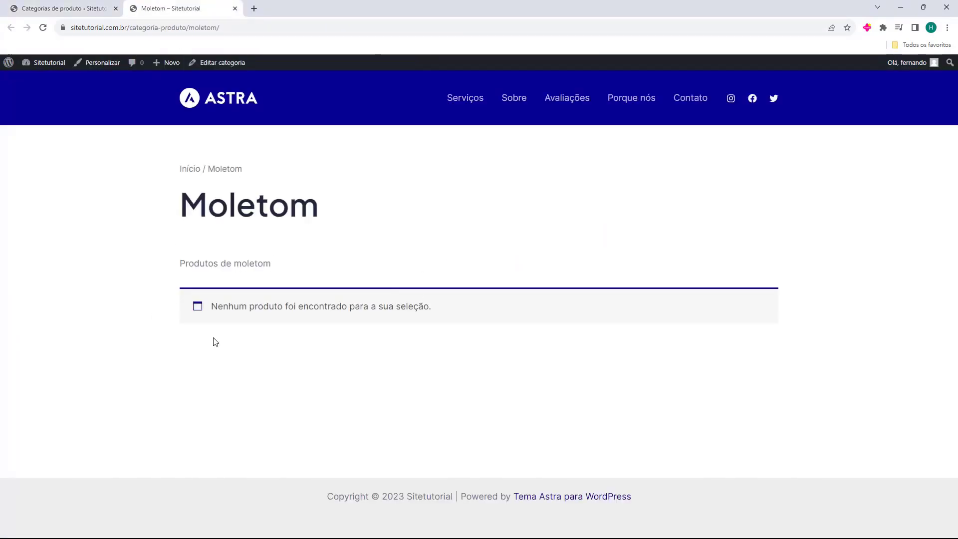
pyautogui.middleClick(187, 10)
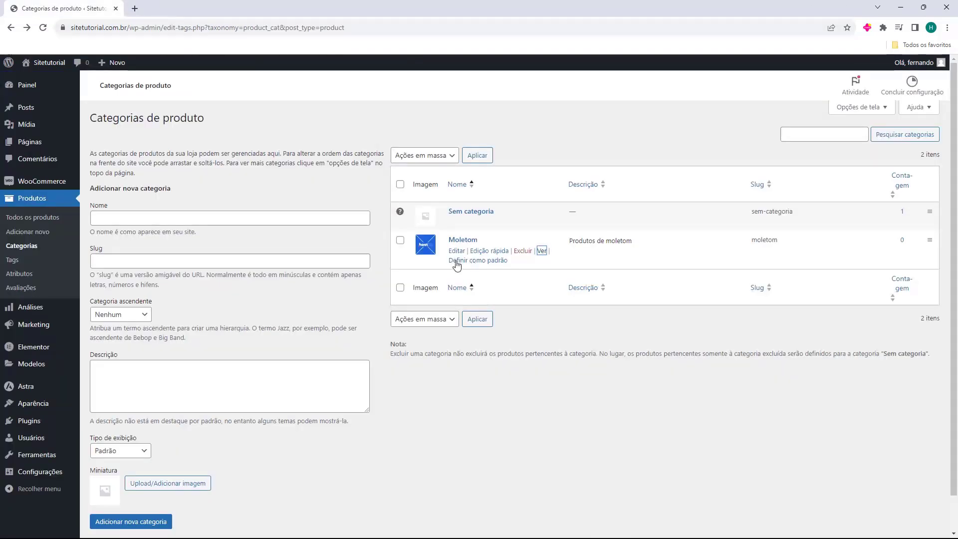
# Make Moletom the default product category, and restore Sem categoria as the default.
pyautogui.click(480, 261)
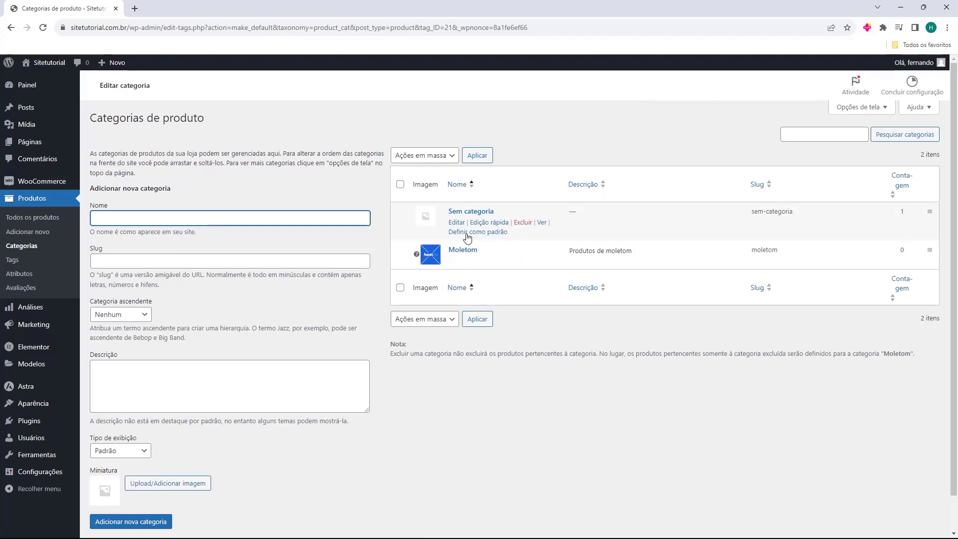
pyautogui.click(478, 233)
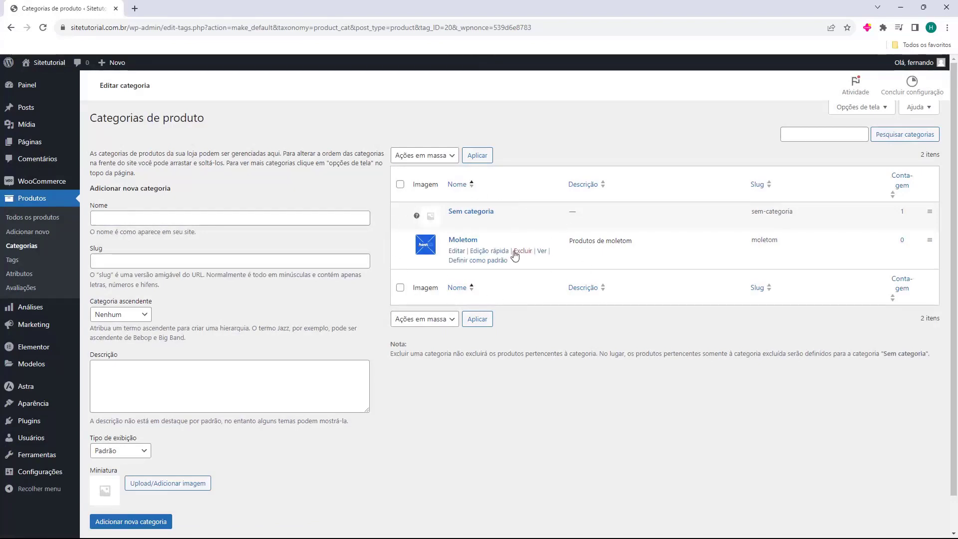
# Open the product list in a separate browser tab and open Produto de Exemplo for editing.
pyautogui.middleClick(48, 199)
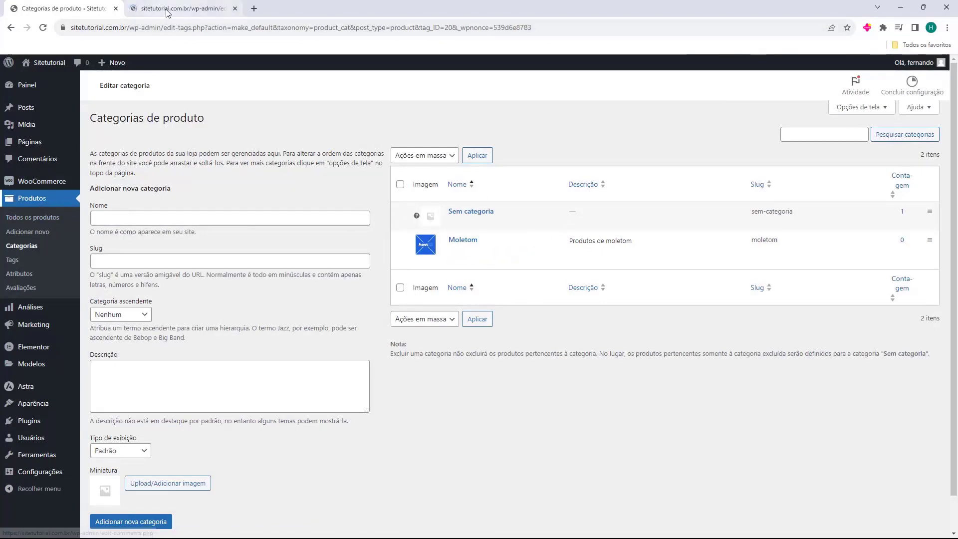
pyautogui.click(179, 9)
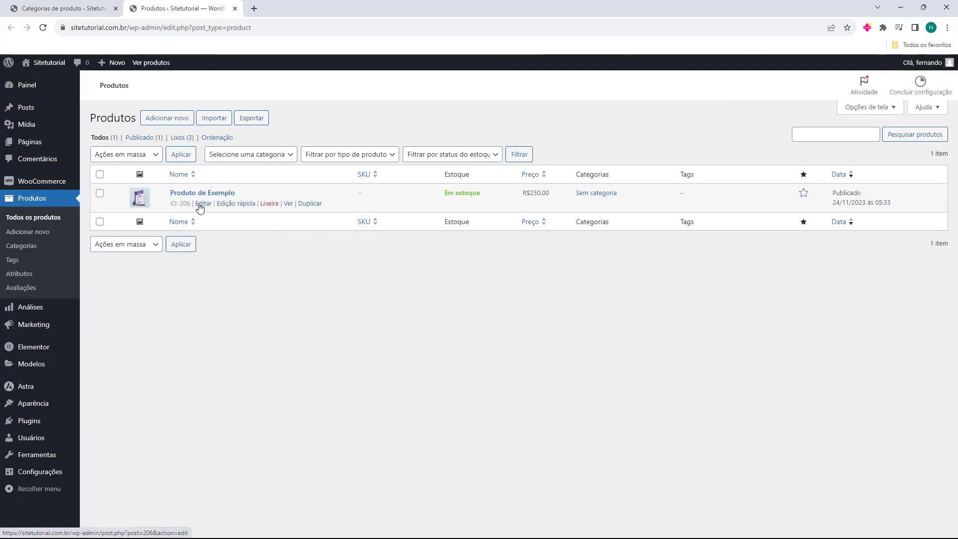
pyautogui.click(200, 205)
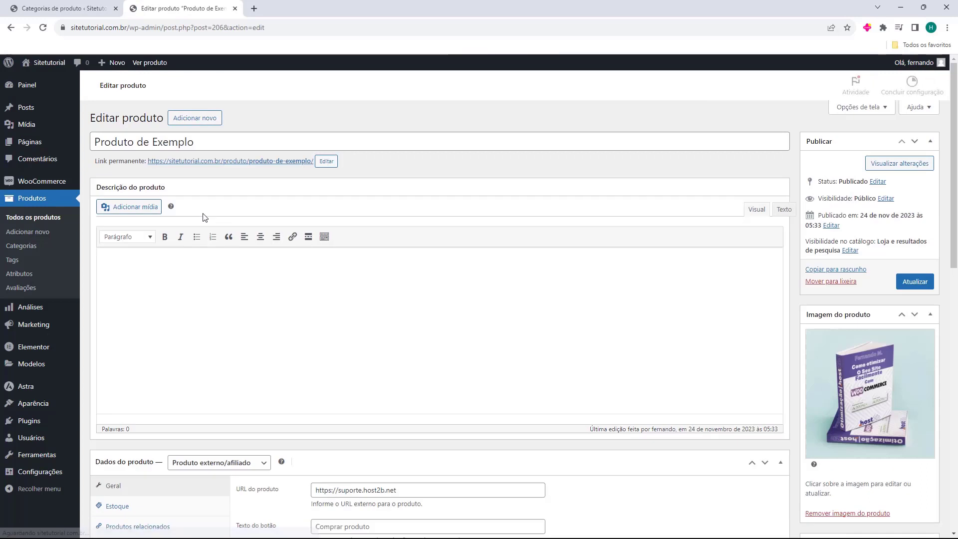
pyautogui.scroll(-5, 433, 269)
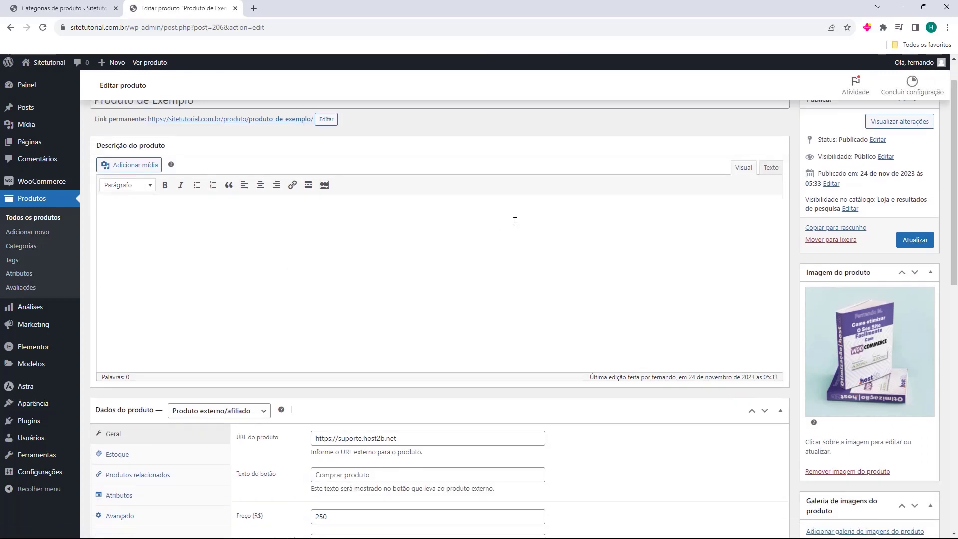
# Change the product's category from Sem categoria to Moletom and update the product.
pyautogui.scroll(-1, 737, 194)
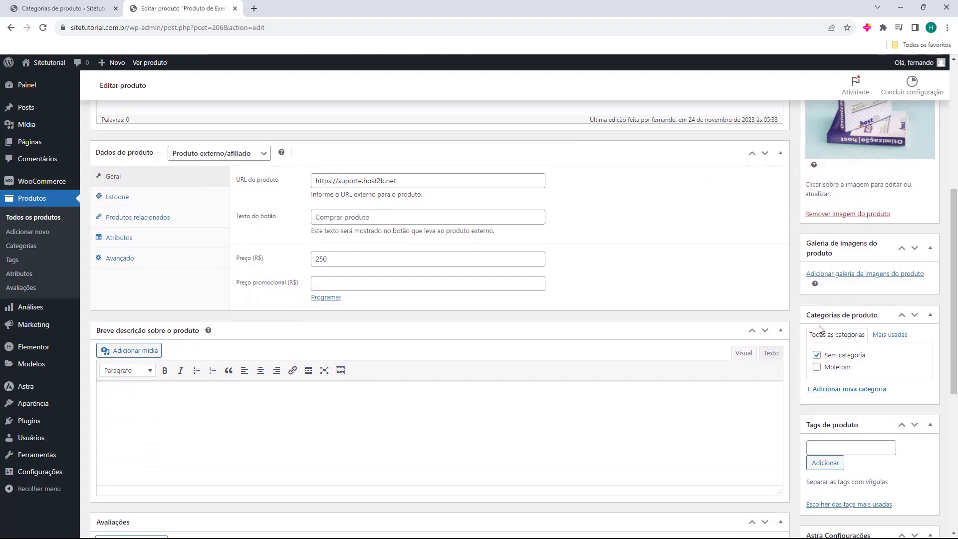
pyautogui.click(816, 355)
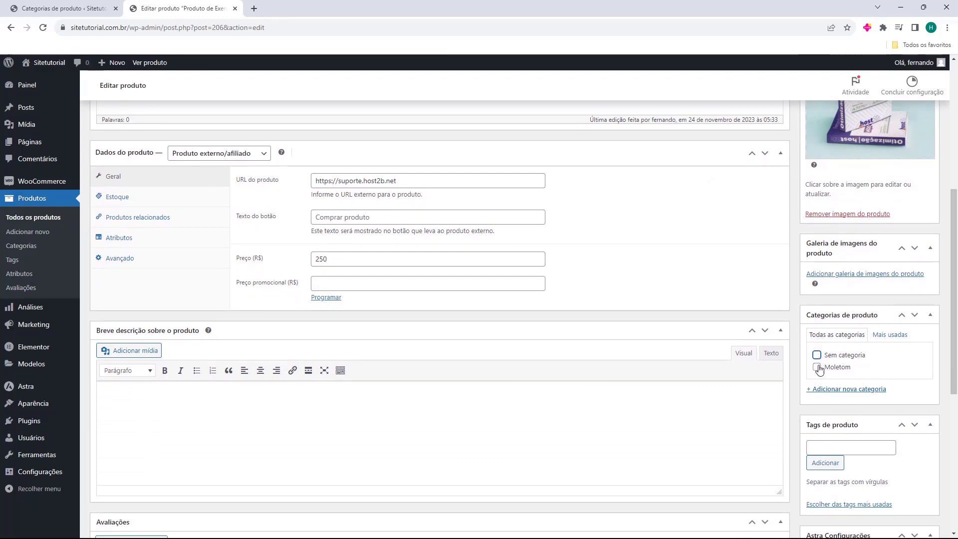
pyautogui.click(816, 367)
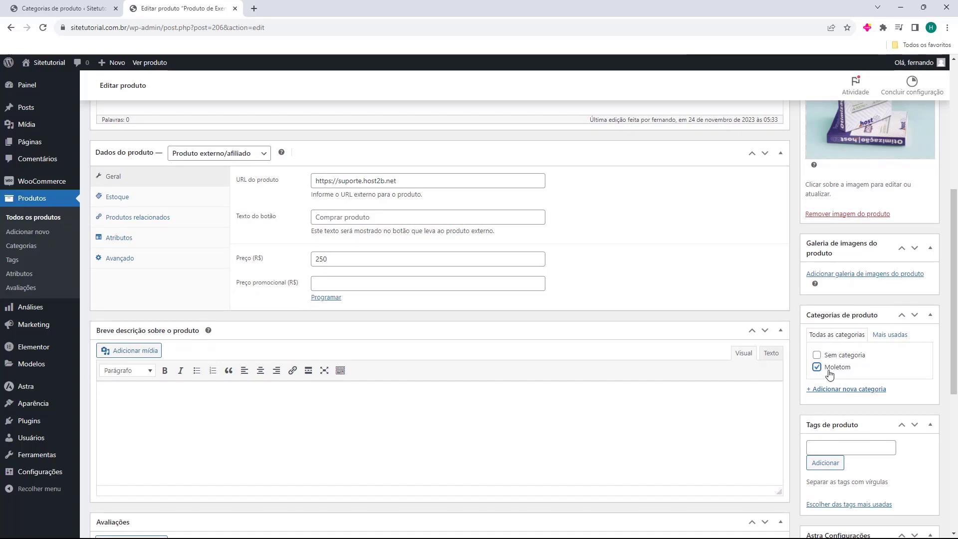
pyautogui.scroll(6, 816, 373)
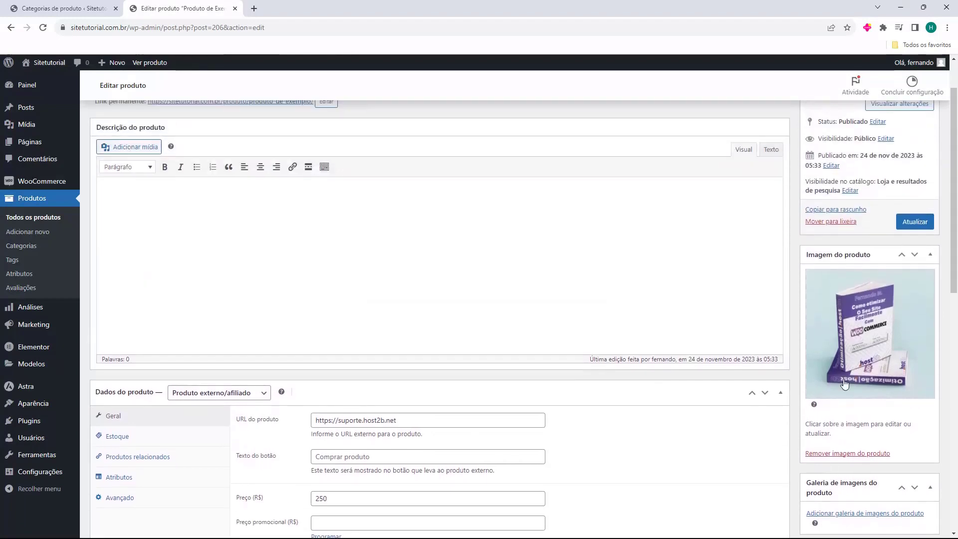
pyautogui.click(916, 282)
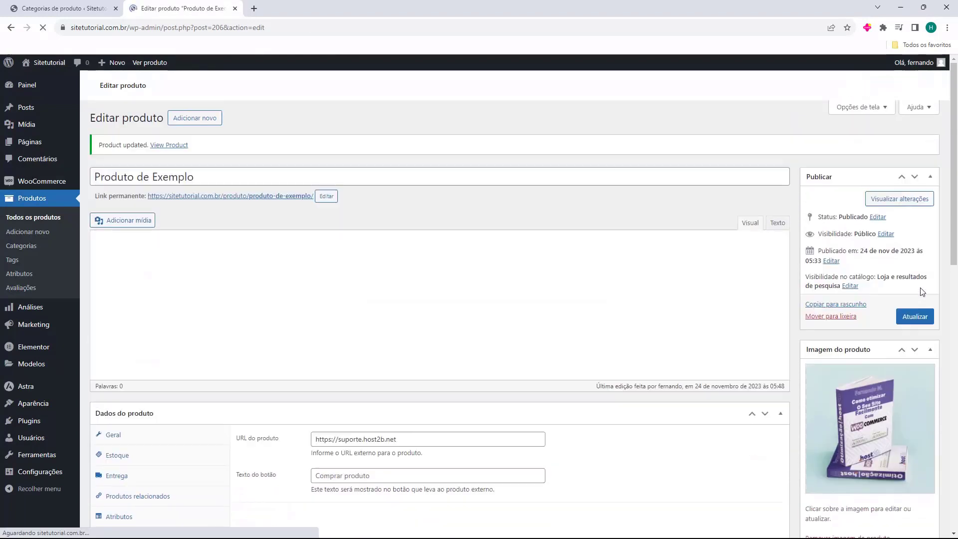
# View the product's public page in a separate browser tab and follow its Moletom category link.
pyautogui.keyDown('ctrl'); pyautogui.click(228, 197); pyautogui.keyUp('ctrl')
pyautogui.click(301, 9)
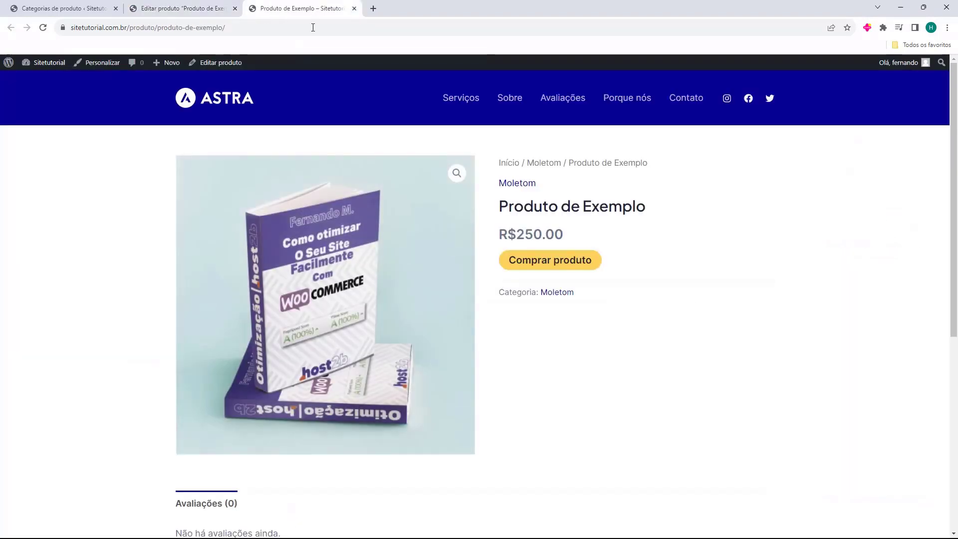
pyautogui.tripleClick(496, 187)
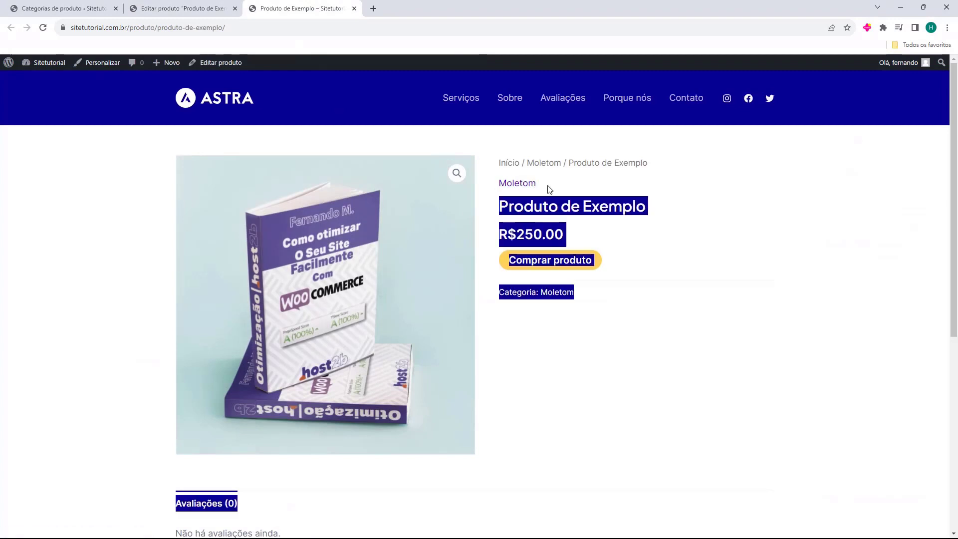
pyautogui.click(496, 191)
pyautogui.click(509, 184)
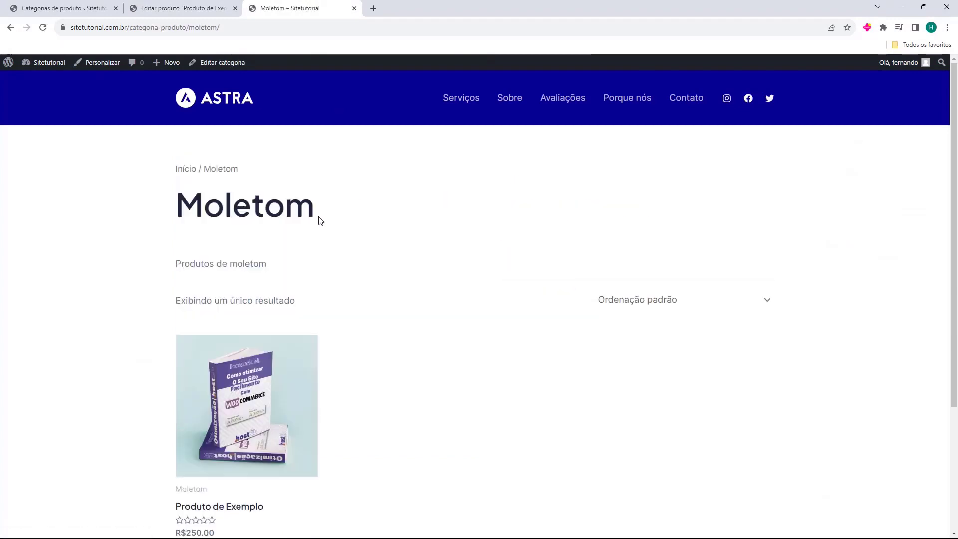
# Examine the products listed on the Moletom category's store page, and close the product editor's browser tab.
pyautogui.scroll(-1, 225, 207)
pyautogui.scroll(-2, 219, 210)
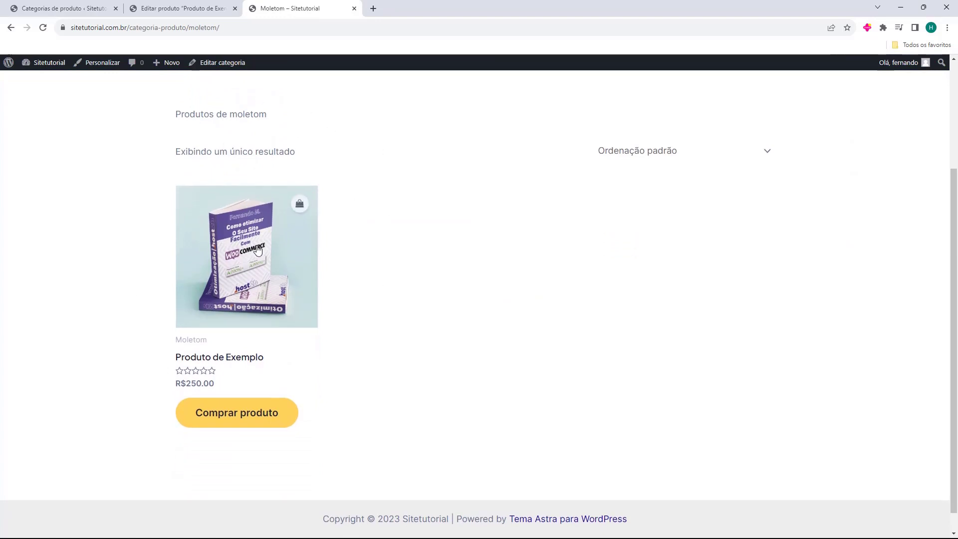
pyautogui.scroll(3, 199, 300)
pyautogui.hotkey('ctrl', 'shift', 'Tab')
pyautogui.hotkey('ctrl', 'w')
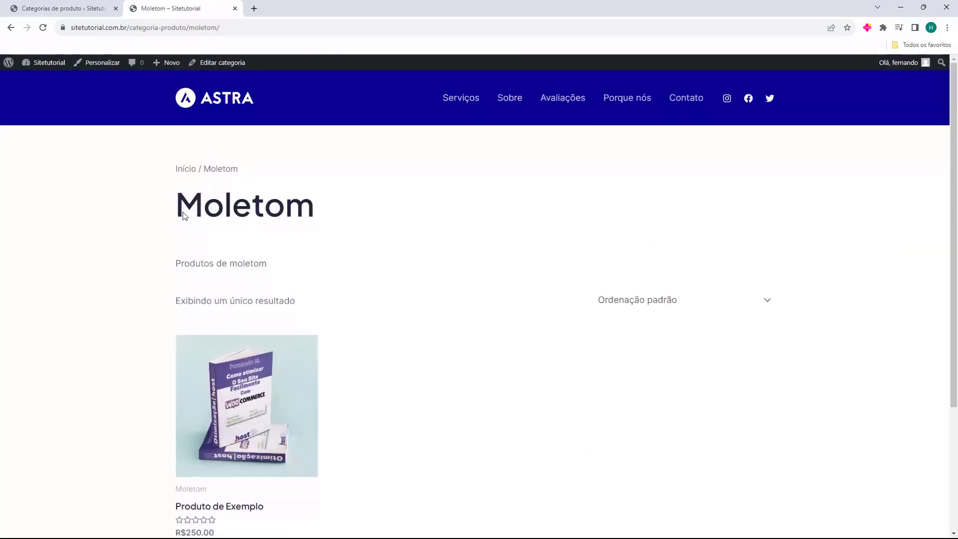